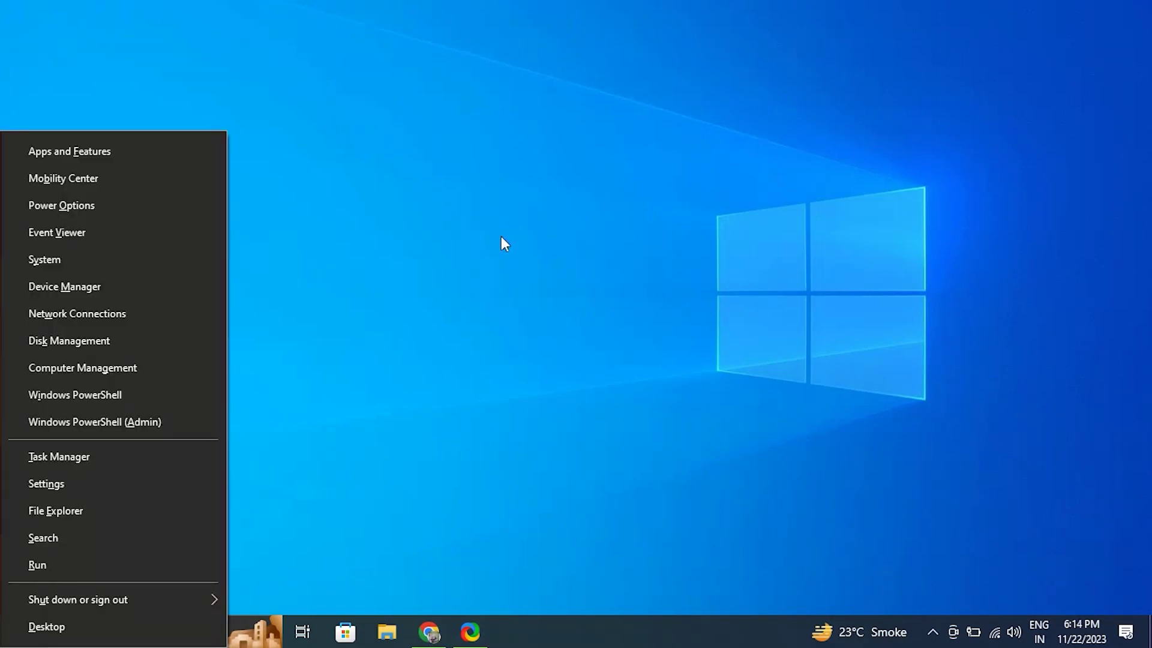
# - Open Device Manager and locate the SIMM 2.5 SATA 240GB drive under Disk drives
pyautogui.click(137, 280)
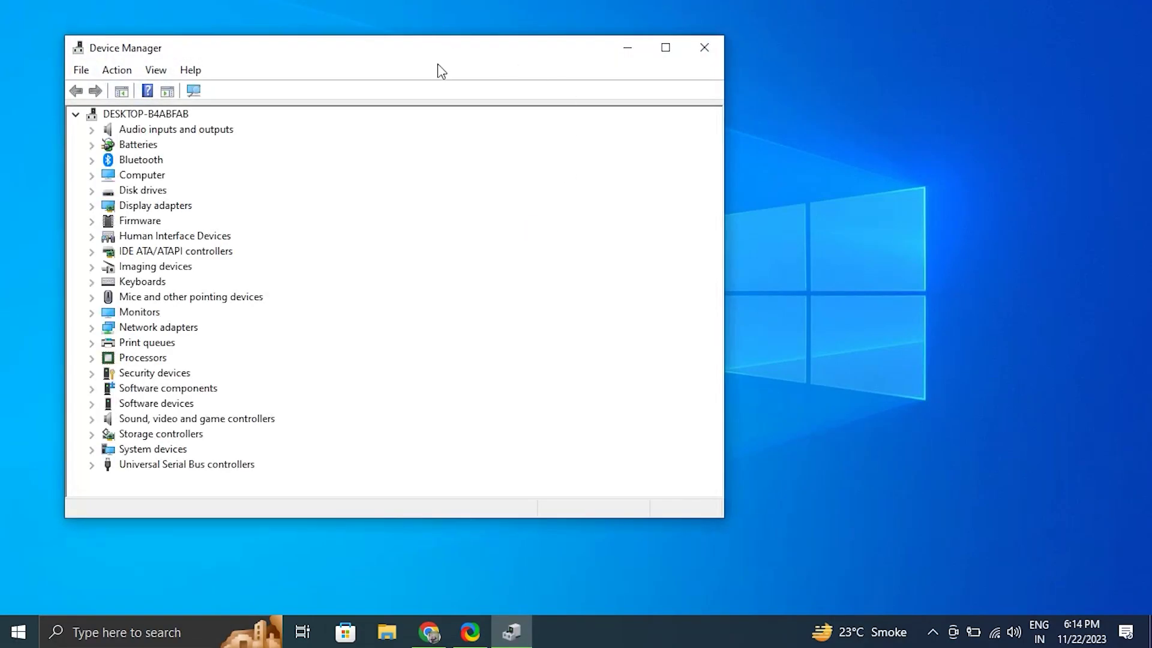
pyautogui.moveTo(450, 60); pyautogui.dragTo(573, 47)
pyautogui.click(207, 174)
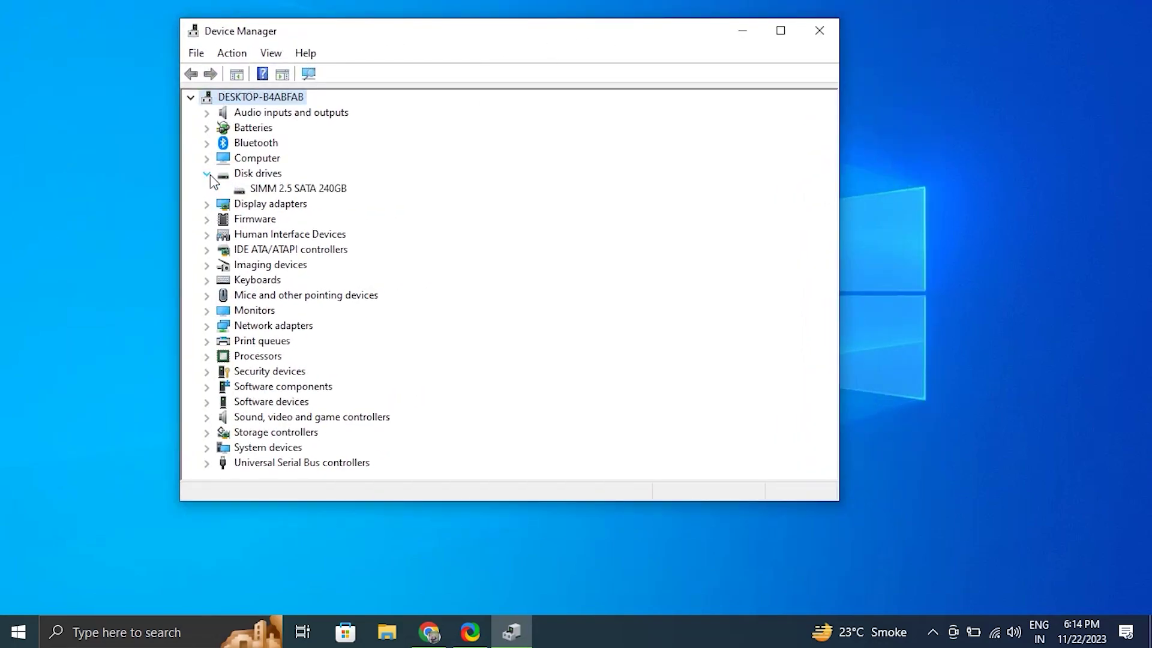
pyautogui.click(316, 189)
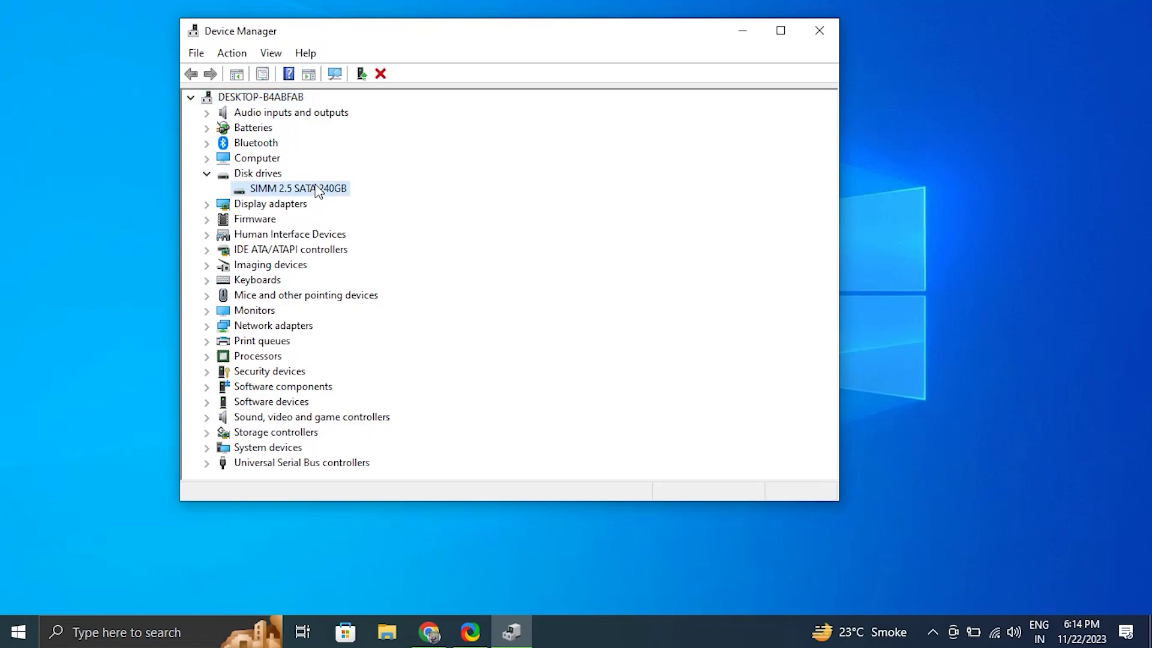
pyautogui.rightClick(317, 190)
# - Search automatically for an updated SIMM driver, confirm it's already current, and close Device Manager
pyautogui.click(387, 194)
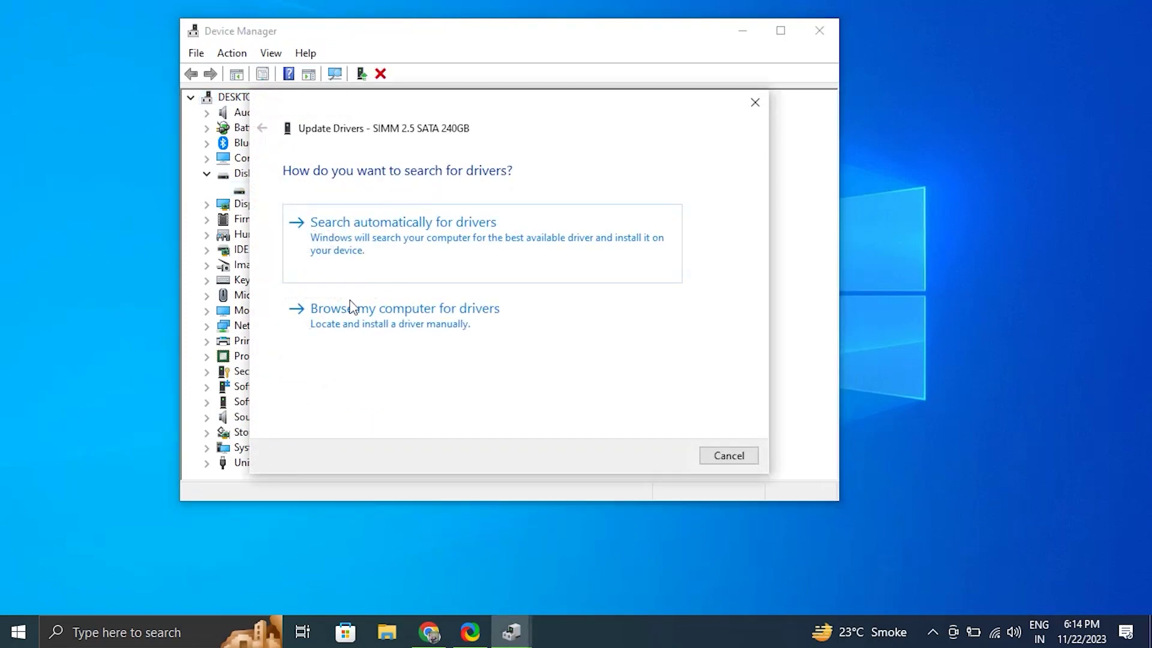
pyautogui.click(579, 233)
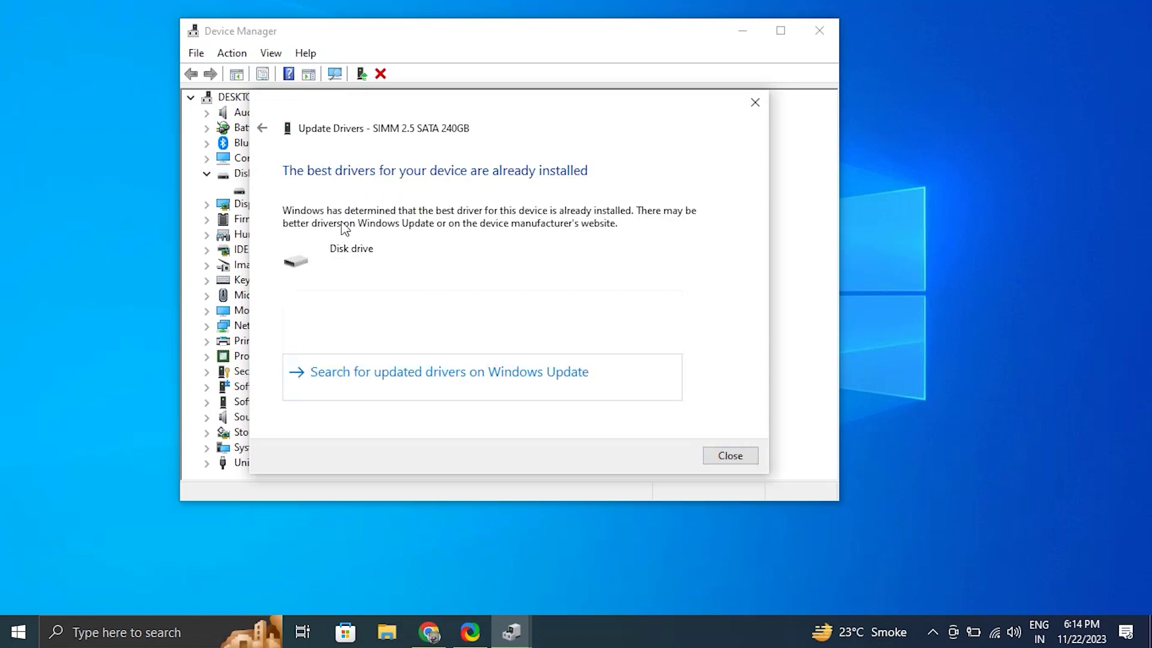
pyautogui.click(736, 456)
pyautogui.click(819, 31)
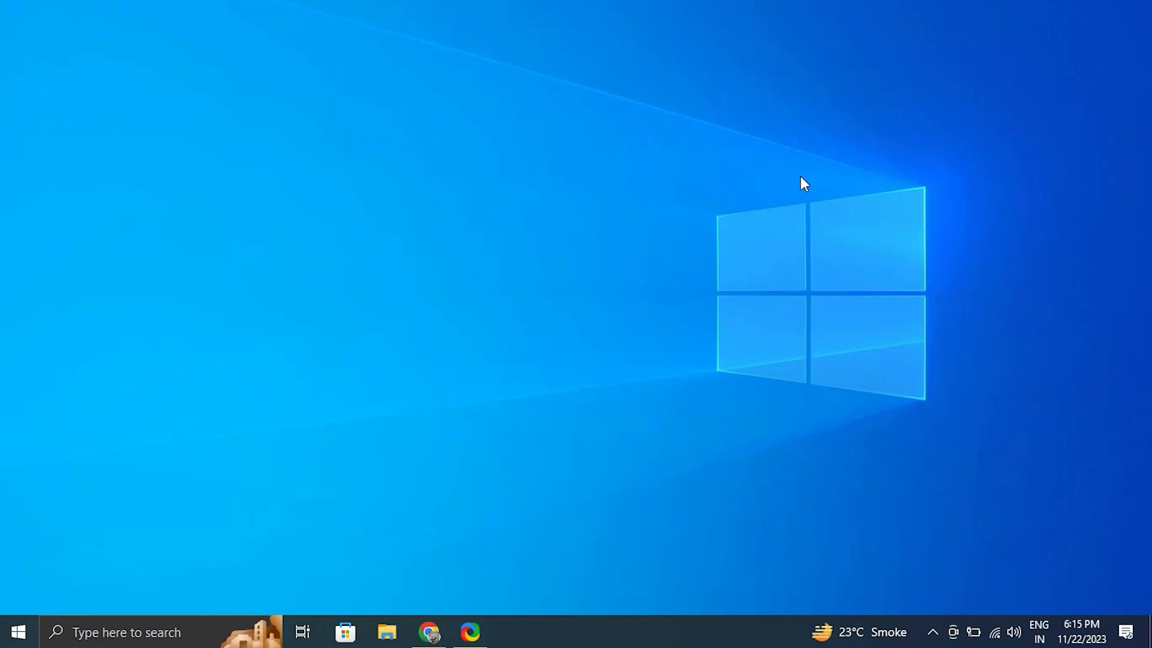
# - Find Windows Security through the Windows search and open it
pyautogui.click(142, 633)
pyautogui.write('WQ')
pyautogui.press('BackSpace')
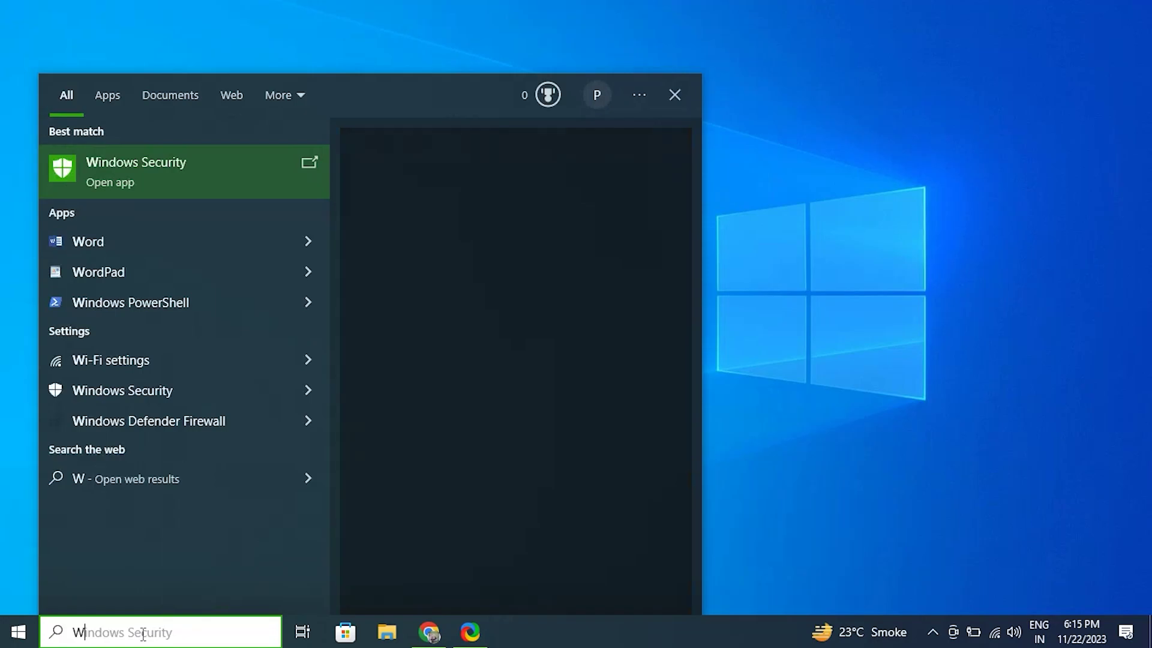
pyautogui.write('IN')
pyautogui.click(154, 187)
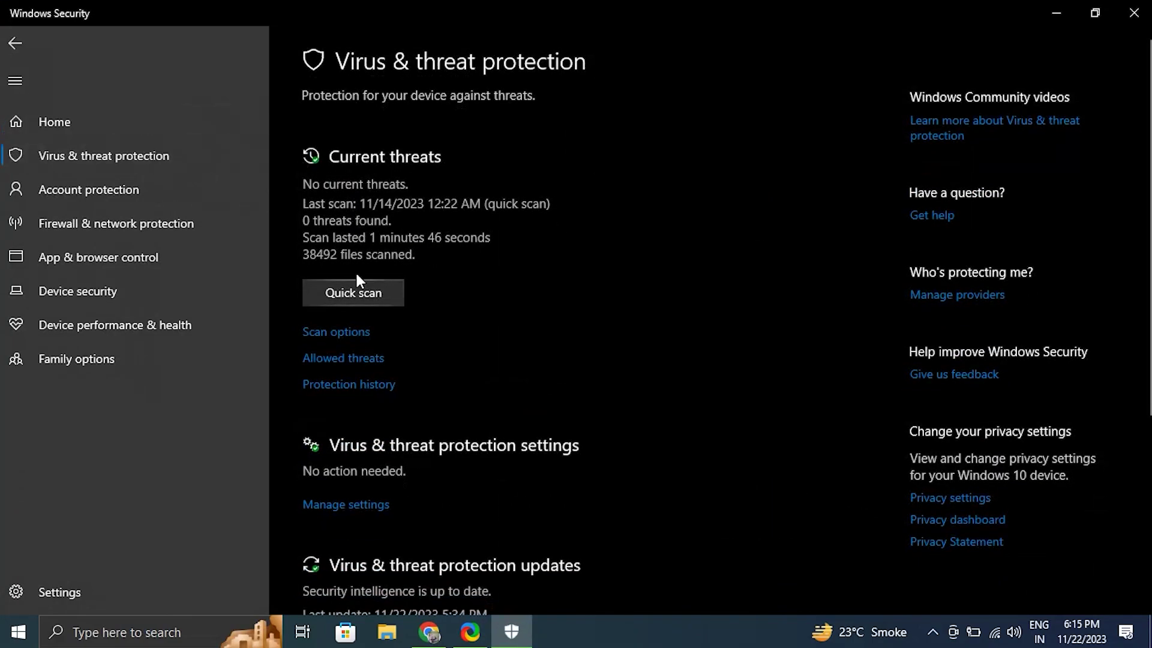
# - Select Full scan in the virus scan options, then close Windows Security
pyautogui.click(340, 331)
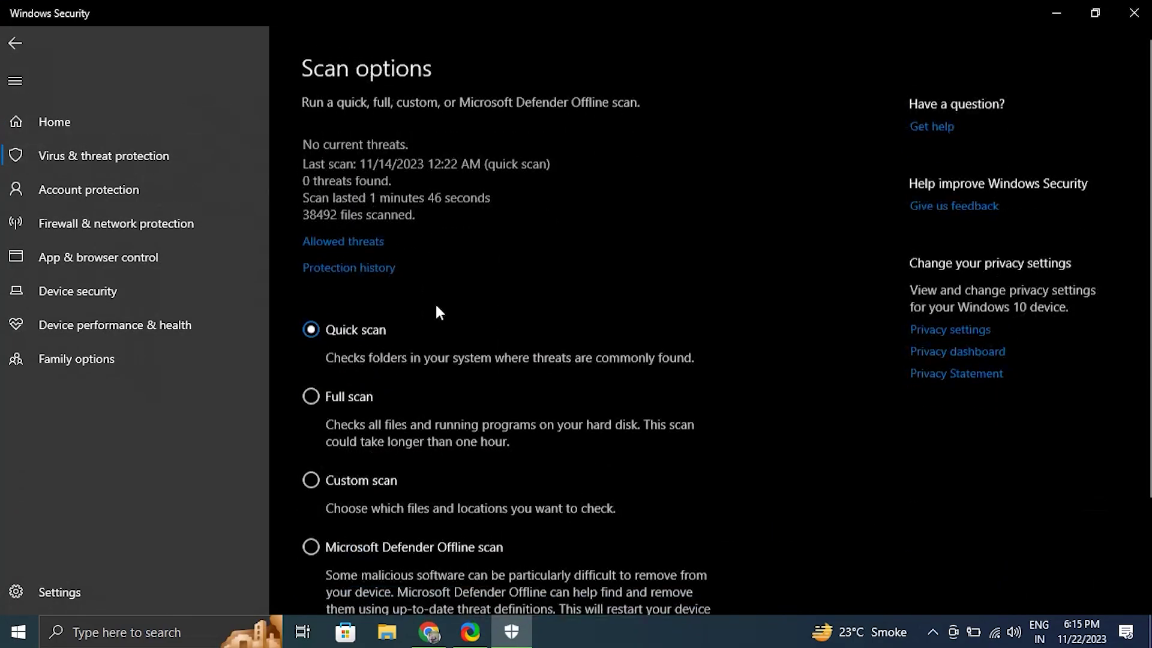
pyautogui.scroll(-2, 1147, 377)
pyautogui.scroll(-1, 1147, 377)
pyautogui.click(336, 259)
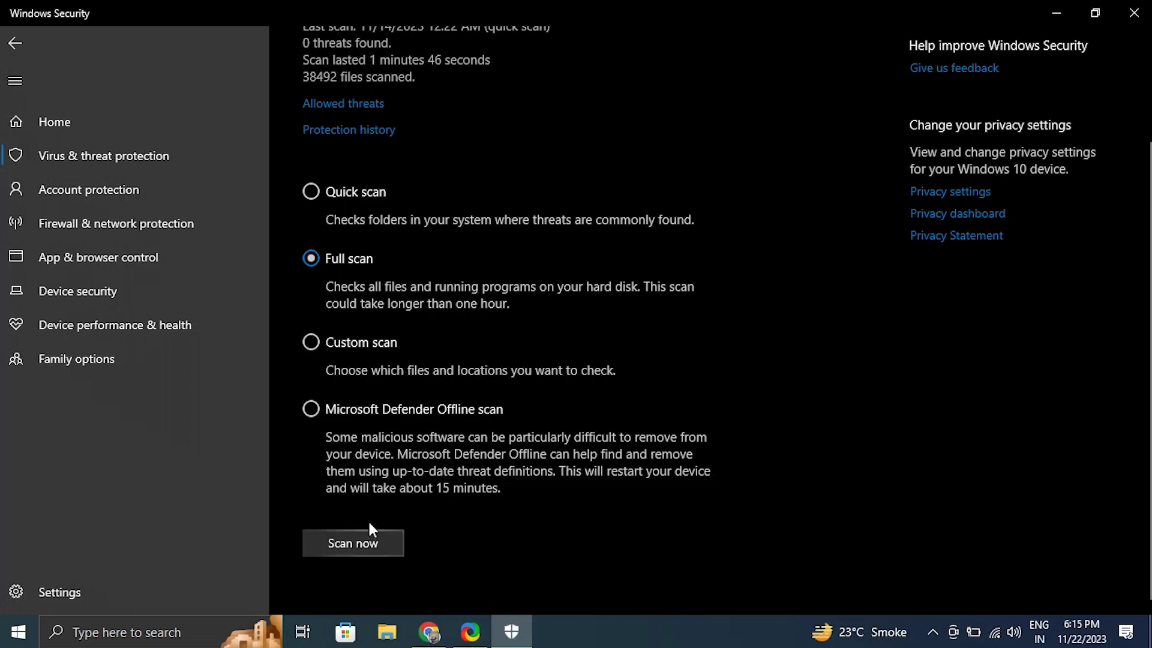
pyautogui.click(1134, 12)
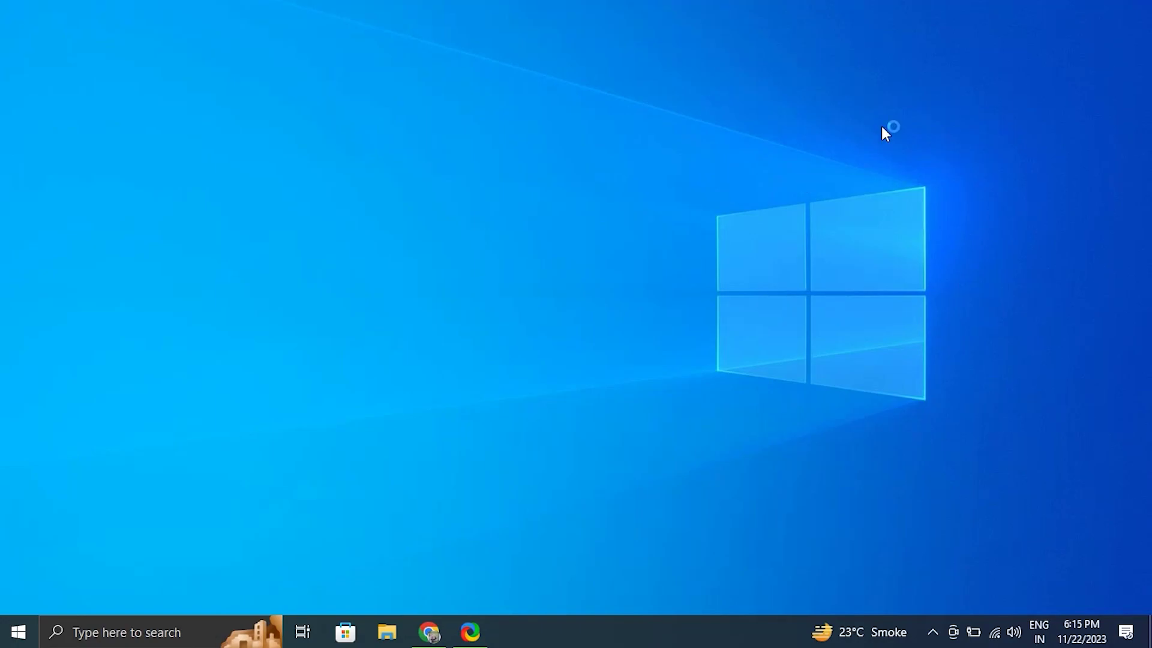
# - Run msdt.exe -id DeviceDiagnostic, begin detecting hardware problems, then close the troubleshooter
pyautogui.press('super+r')
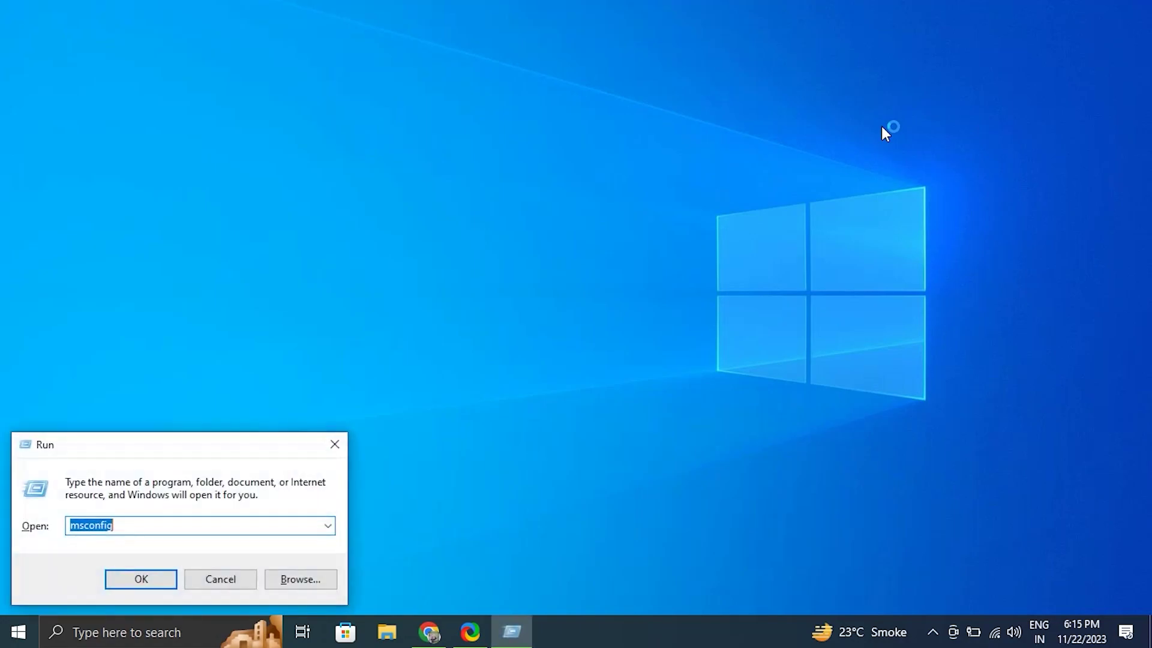
pyautogui.write('MSD')
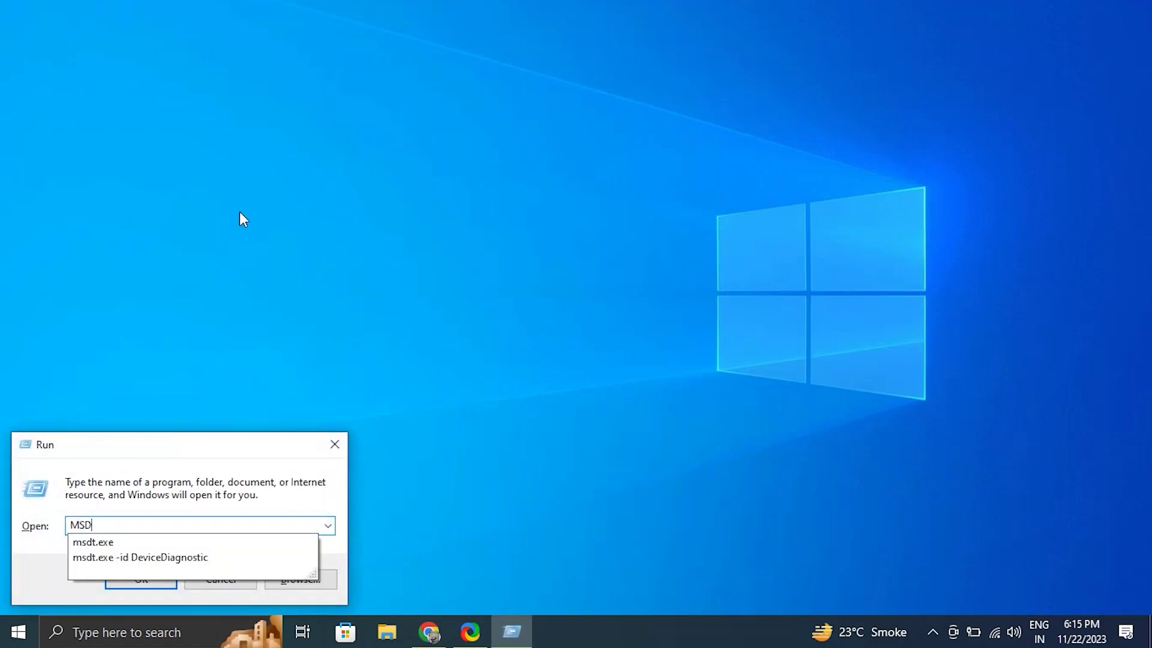
pyautogui.click(254, 556)
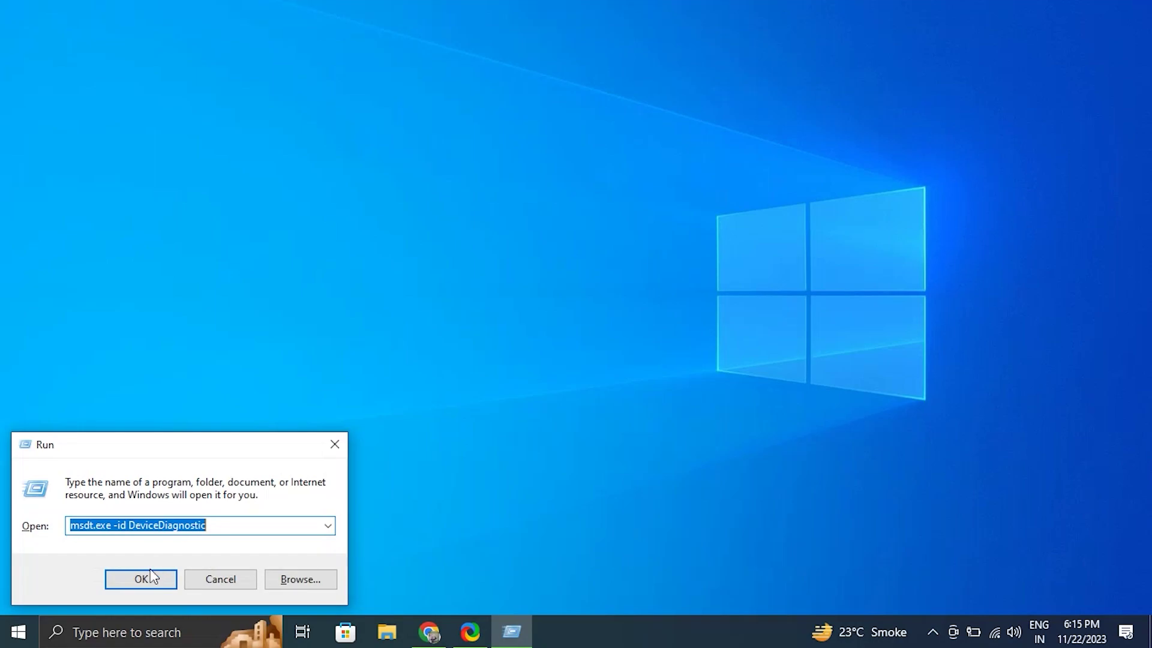
pyautogui.click(150, 578)
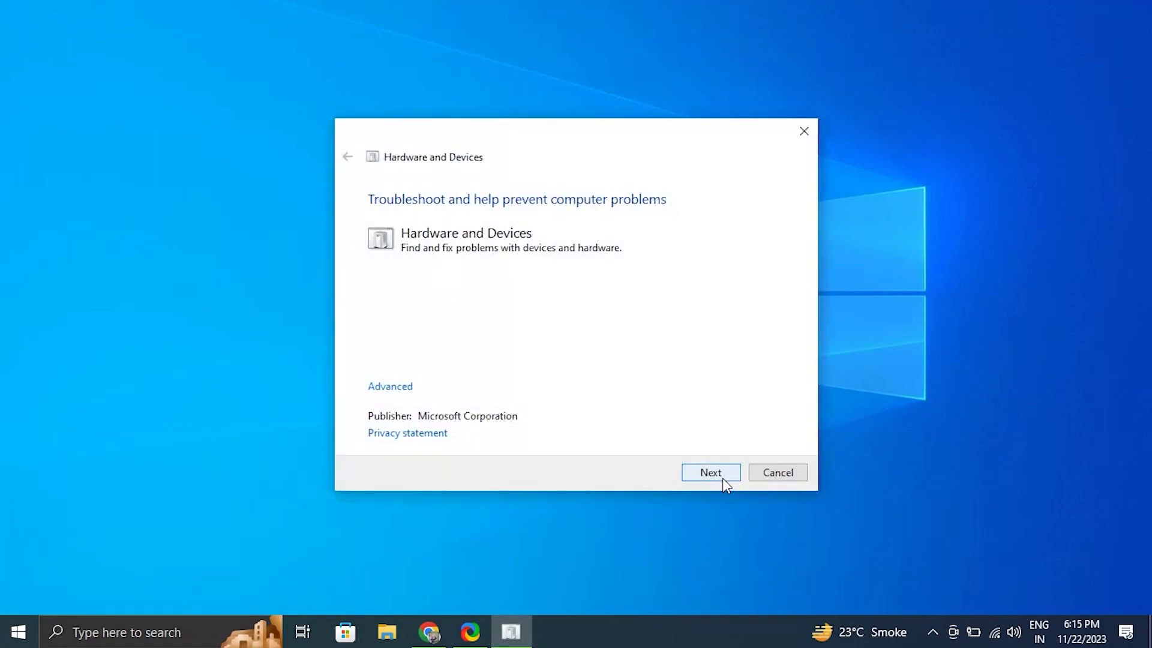
pyautogui.click(711, 473)
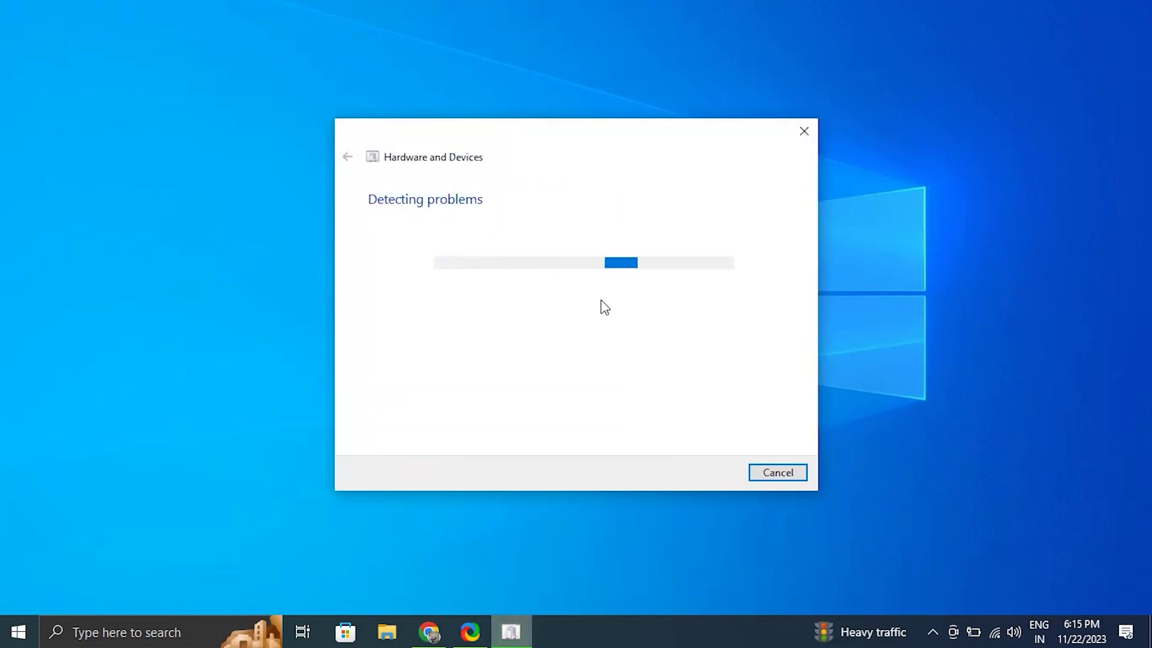
pyautogui.click(803, 130)
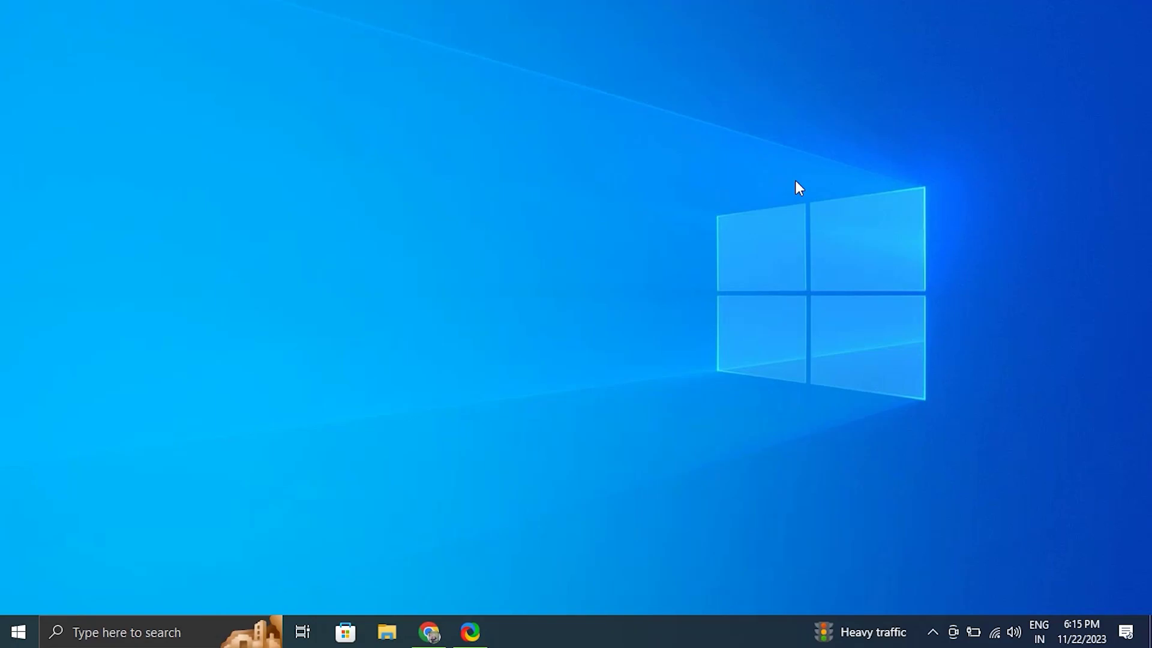
# - Launch Command Prompt as administrator from the Windows search
pyautogui.click(163, 627)
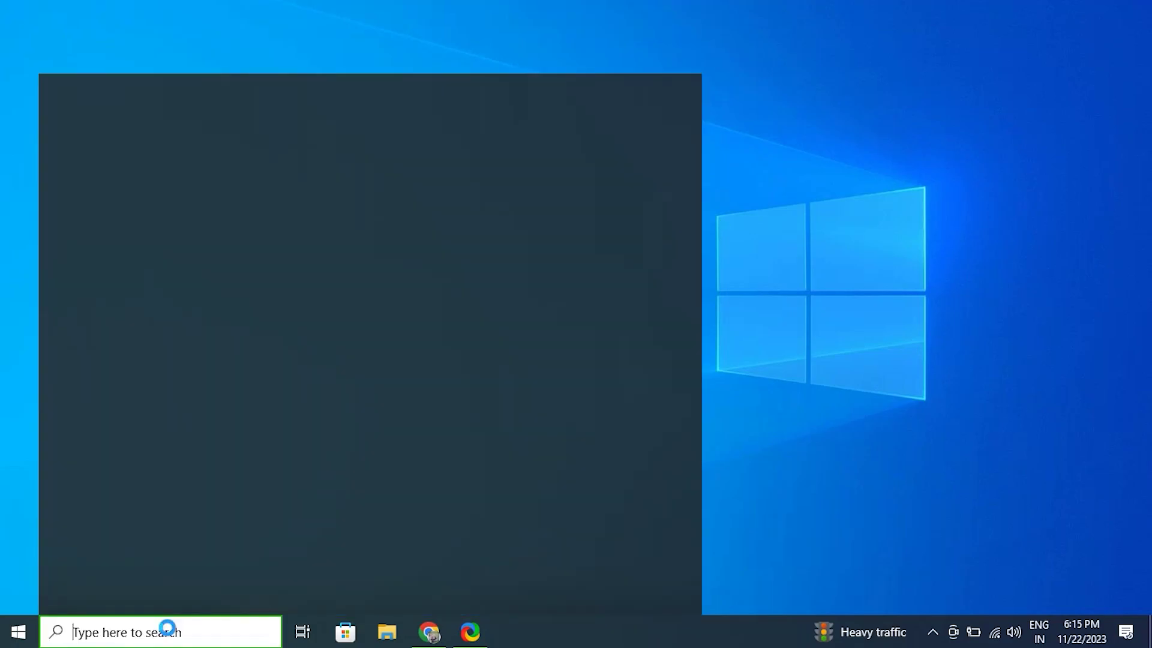
pyautogui.write('COMM')
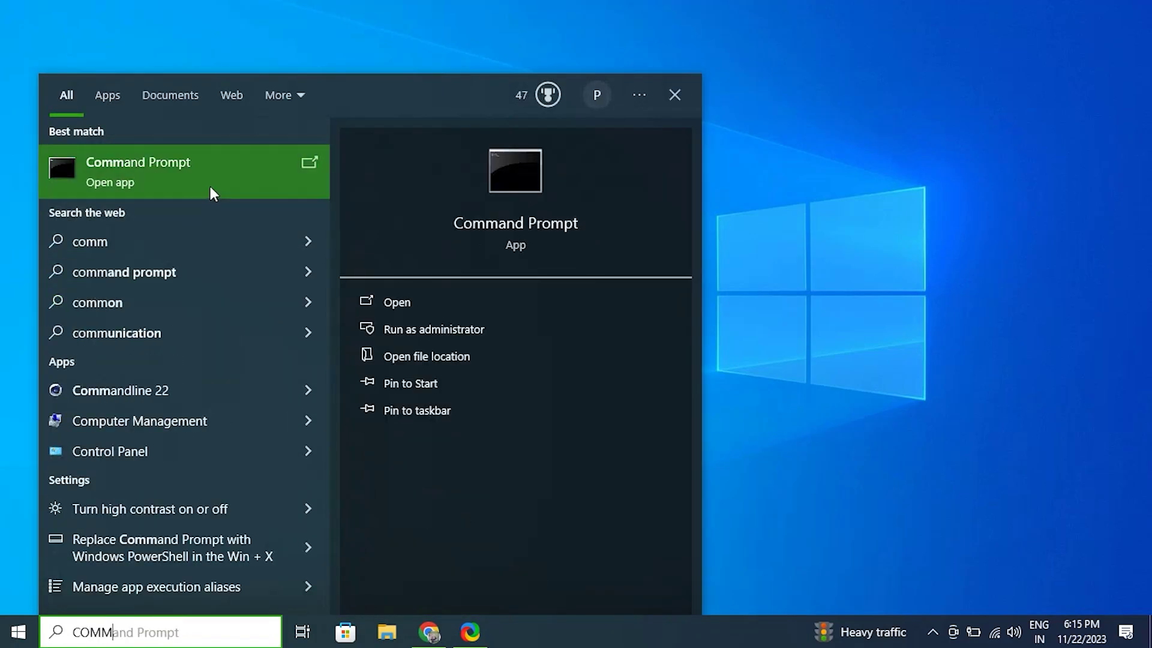
pyautogui.rightClick(225, 175)
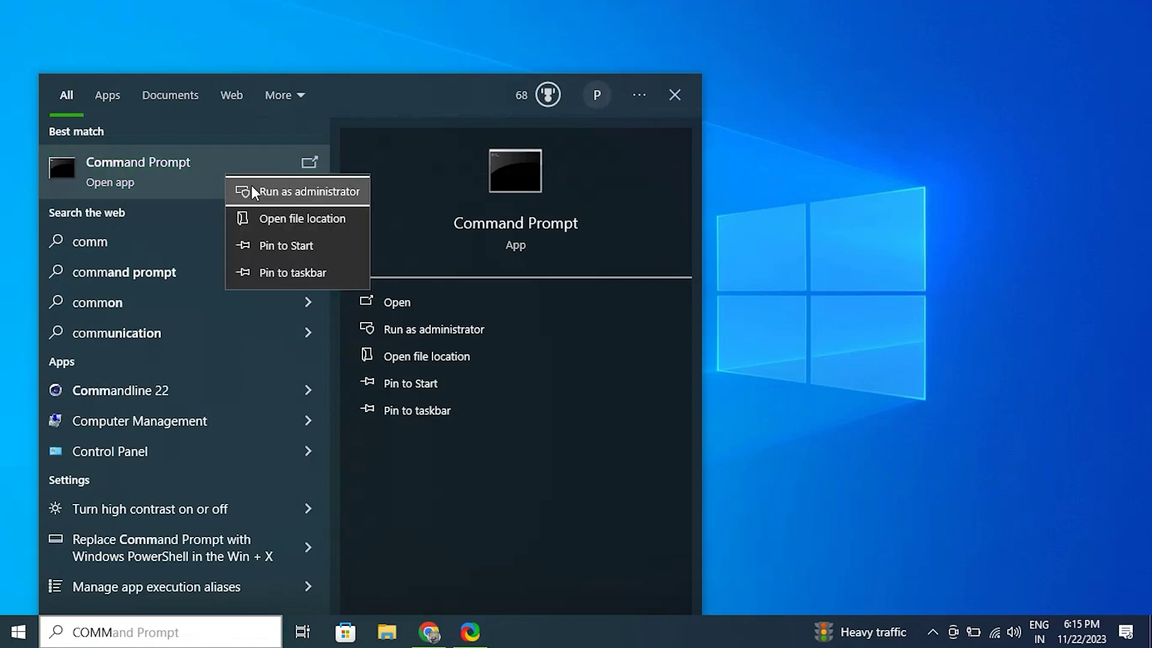
pyautogui.click(251, 187)
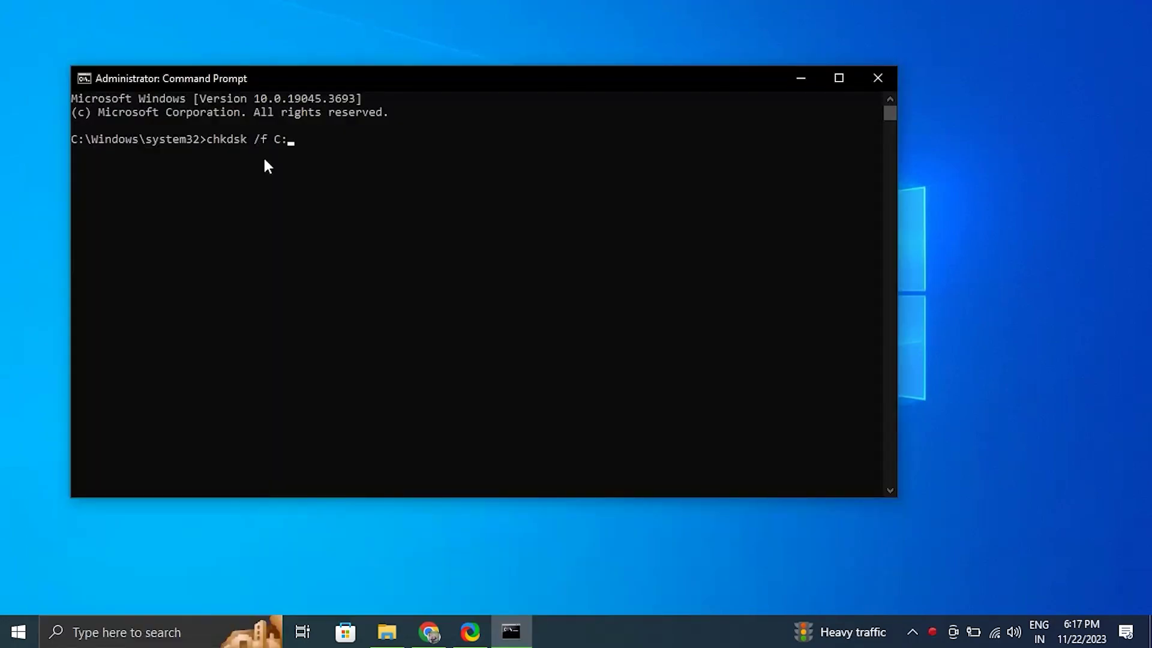
# - Run chkdsk /f C: to the schedule-at-restart prompt, then close the console without restarting
pyautogui.press('Return')
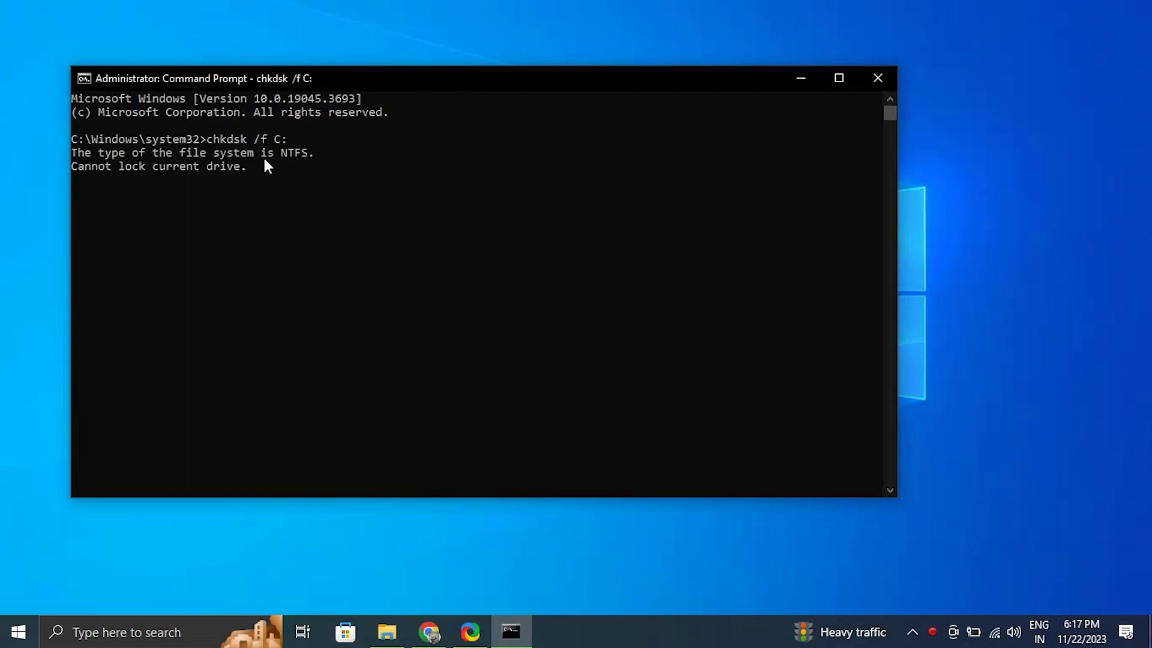
pyautogui.click(370, 220)
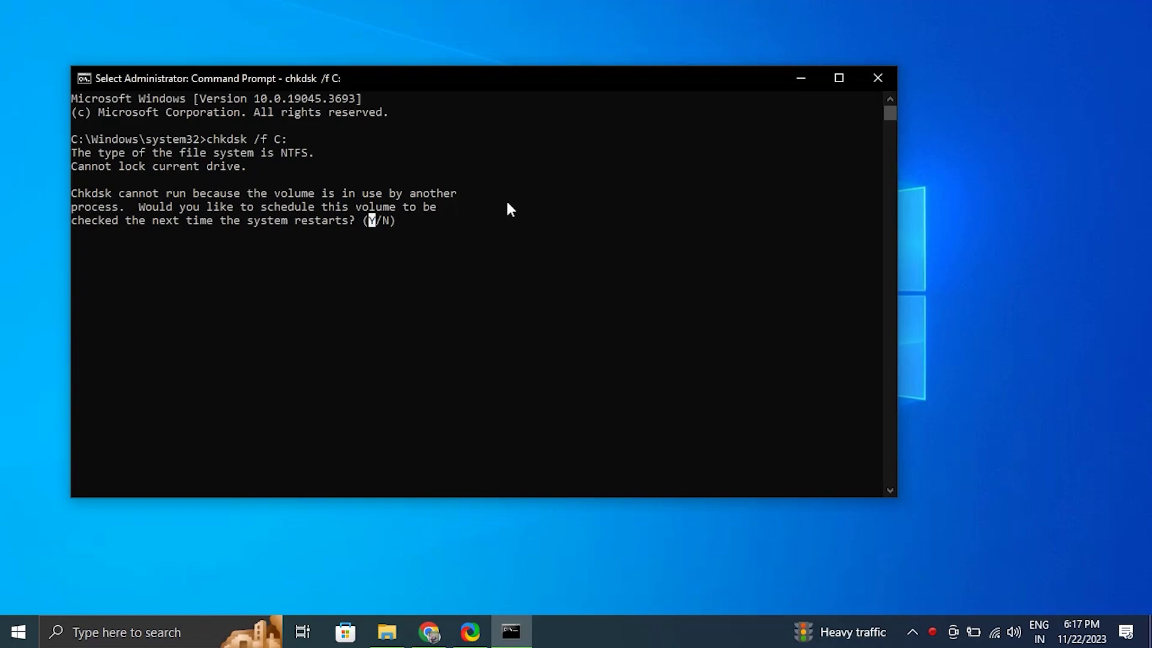
pyautogui.click(18, 631)
pyautogui.click(18, 597)
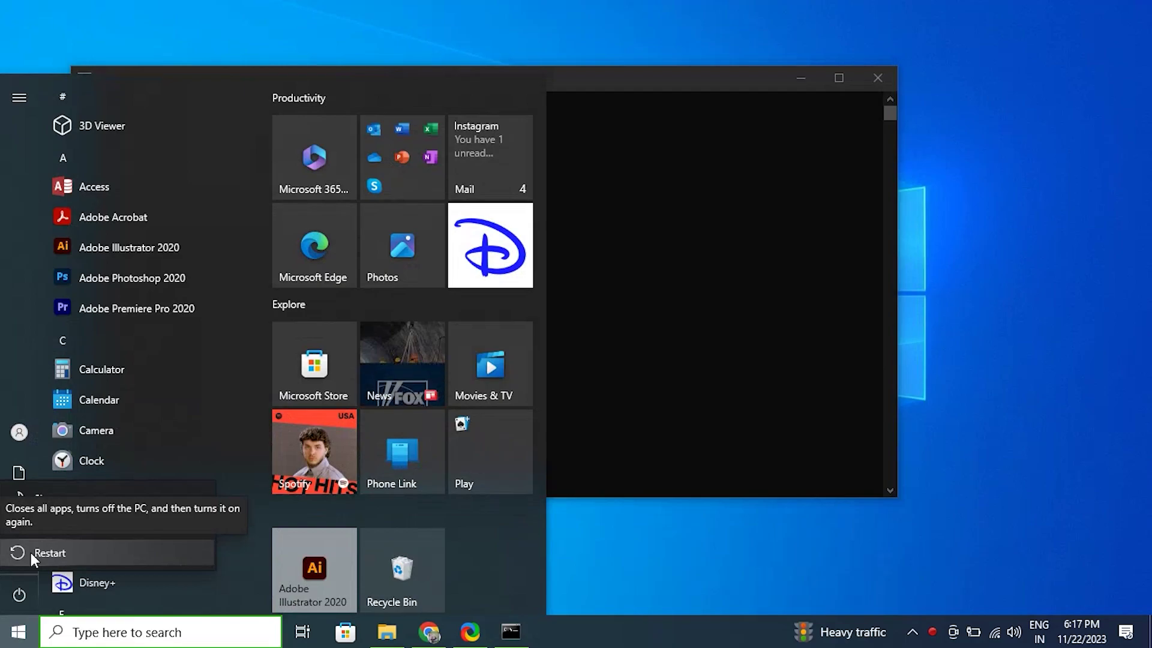
pyautogui.click(907, 222)
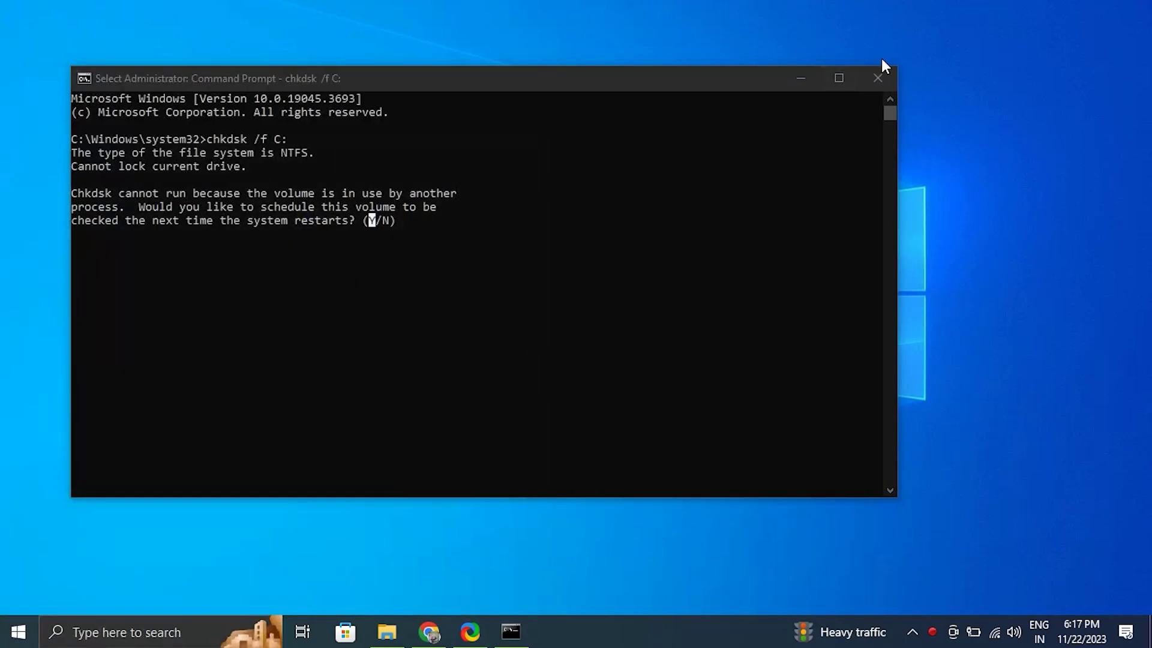
pyautogui.click(884, 80)
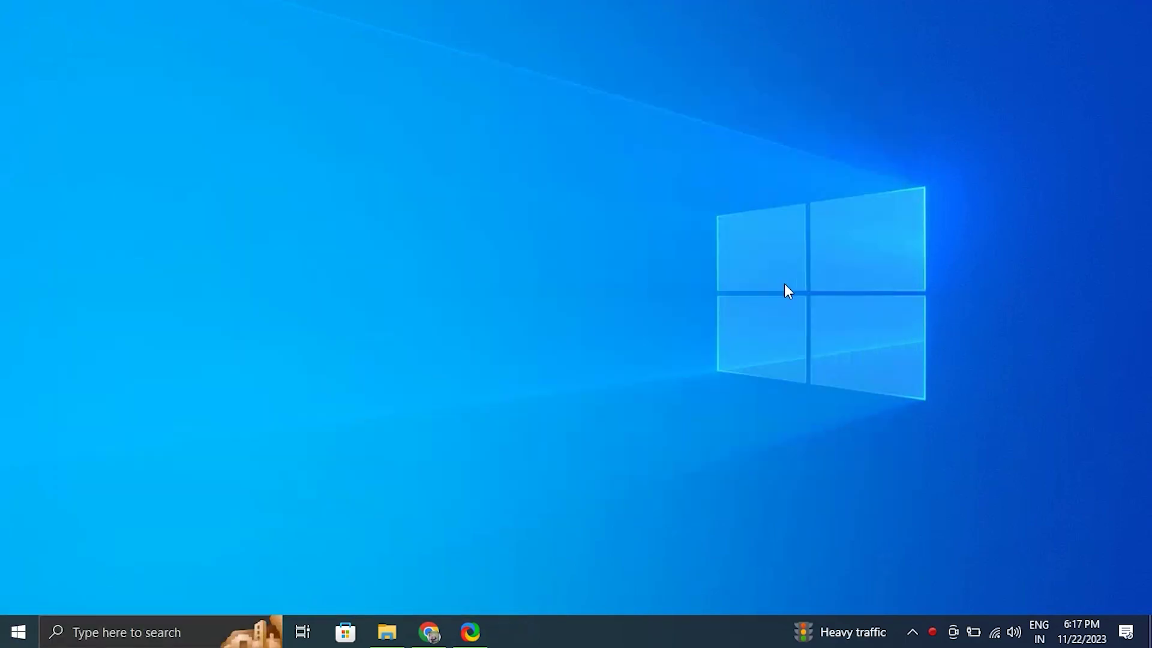